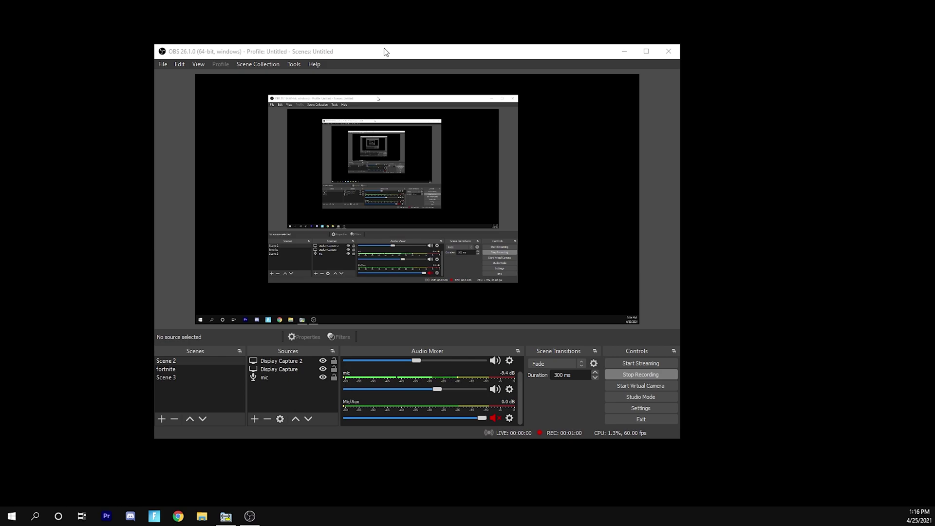
# Select the mic source in Scene 2's Sources list
pyautogui.click(386, 52)
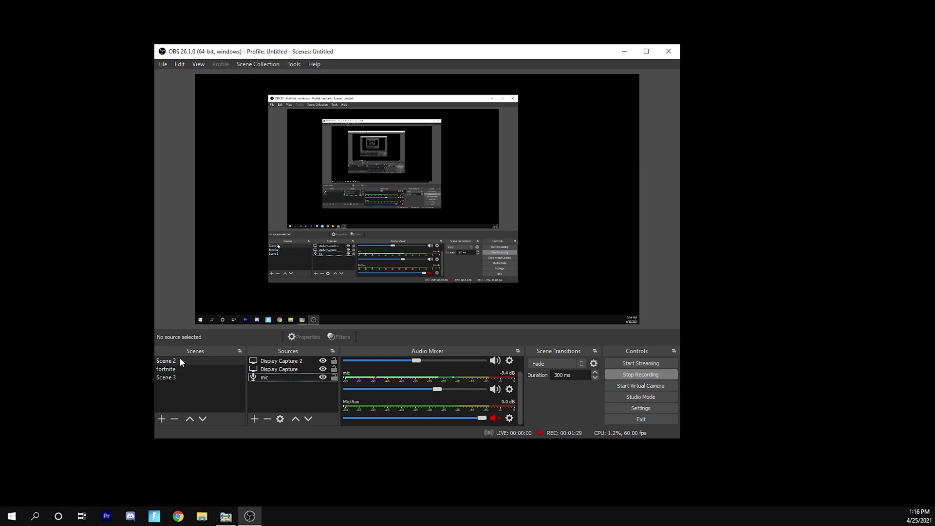
# Start a new scene and an Audio Input Capture source, cancel both, then reselect mic
pyautogui.click(162, 418)
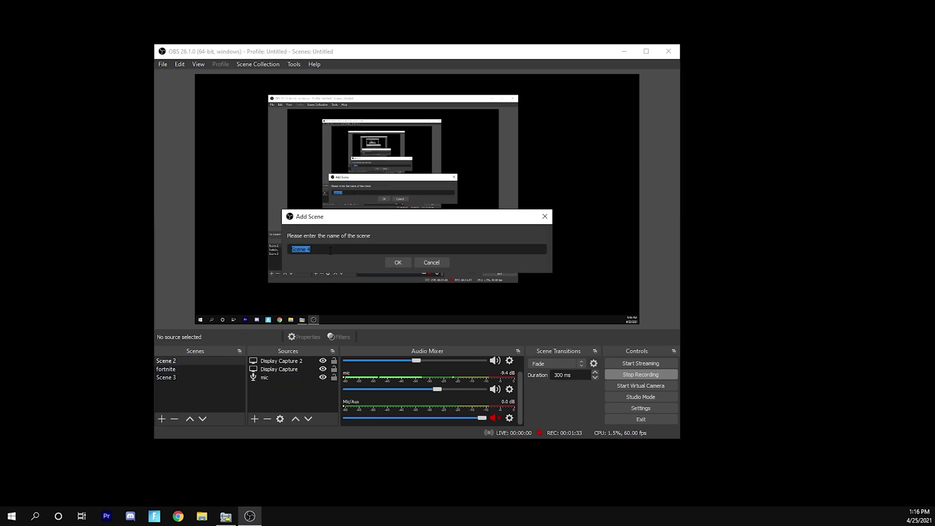
pyautogui.click(431, 263)
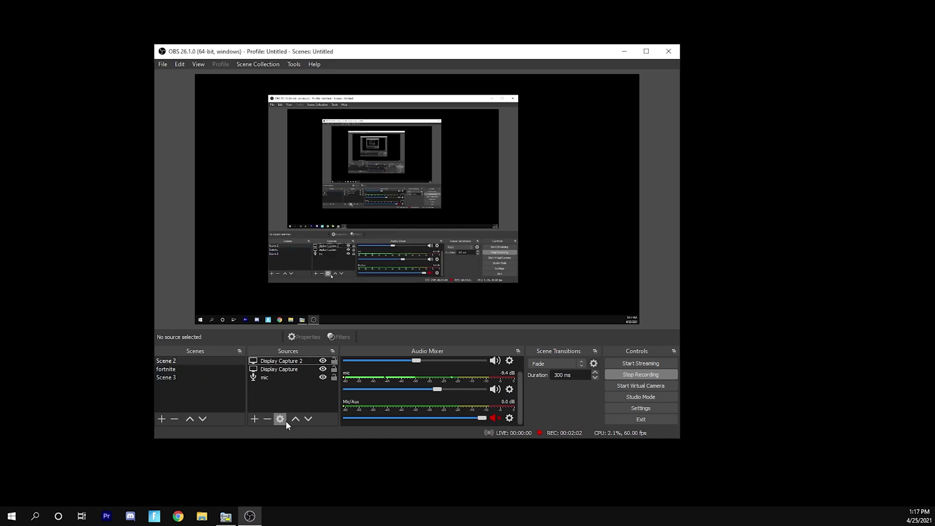
pyautogui.click(253, 419)
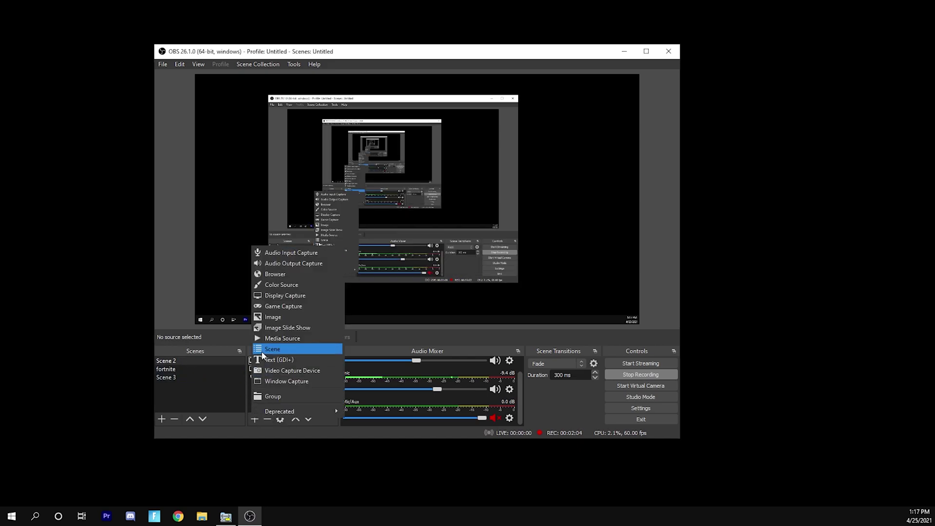
pyautogui.click(285, 252)
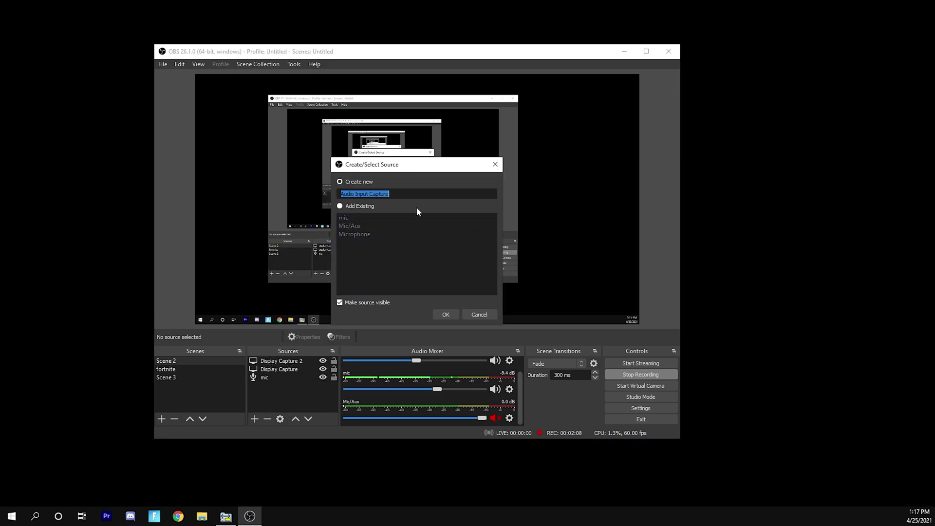
pyautogui.click(481, 314)
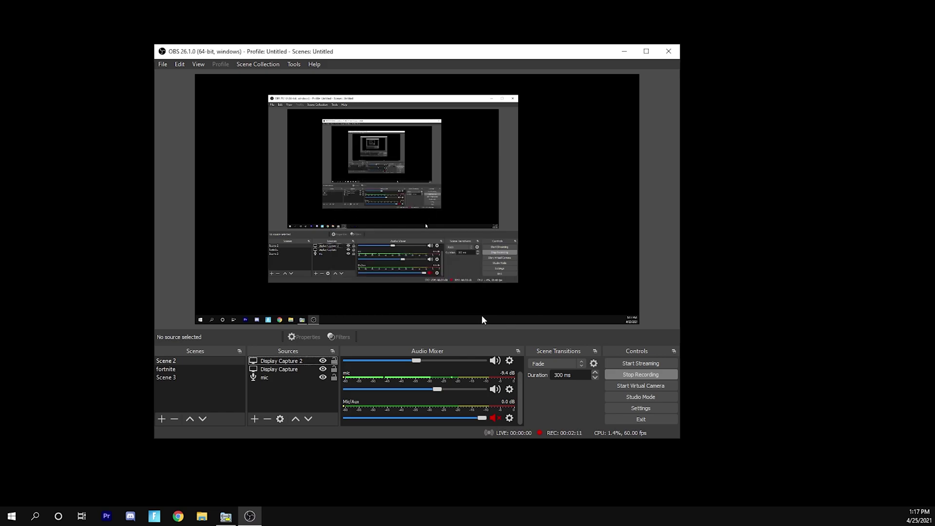
pyautogui.click(280, 379)
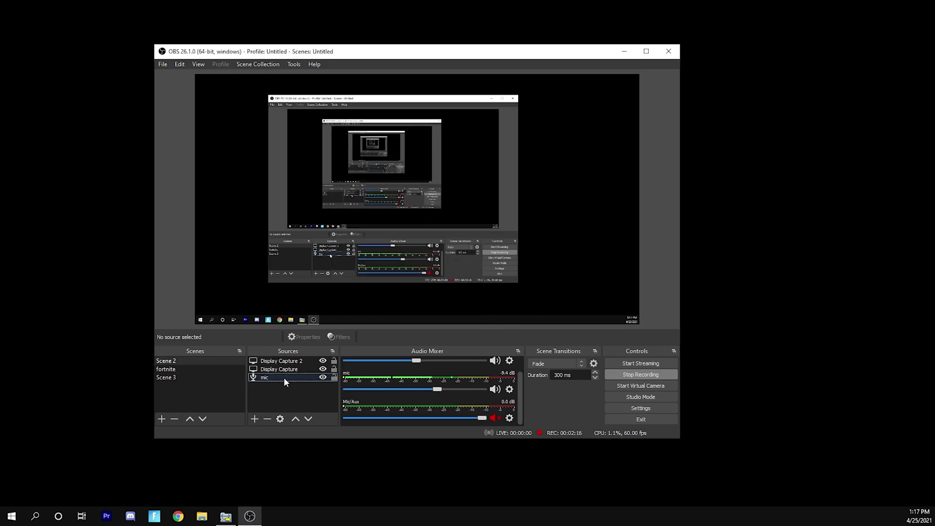
pyautogui.doubleClick(283, 377)
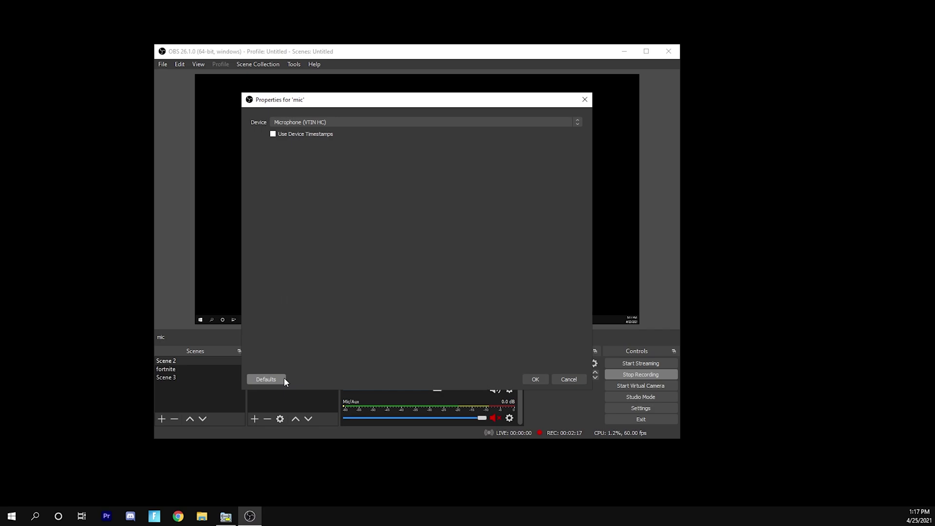
pyautogui.click(349, 122)
pyautogui.click(350, 144)
pyautogui.click(358, 124)
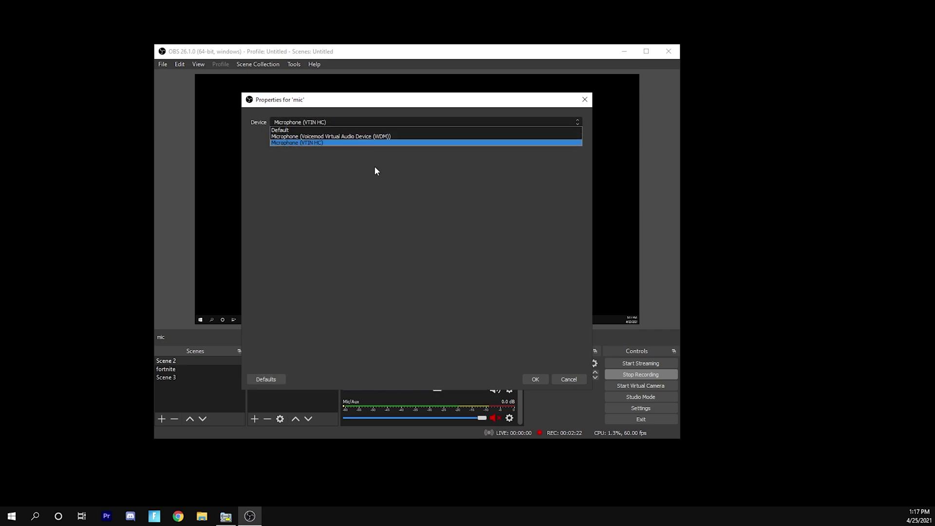
pyautogui.click(323, 143)
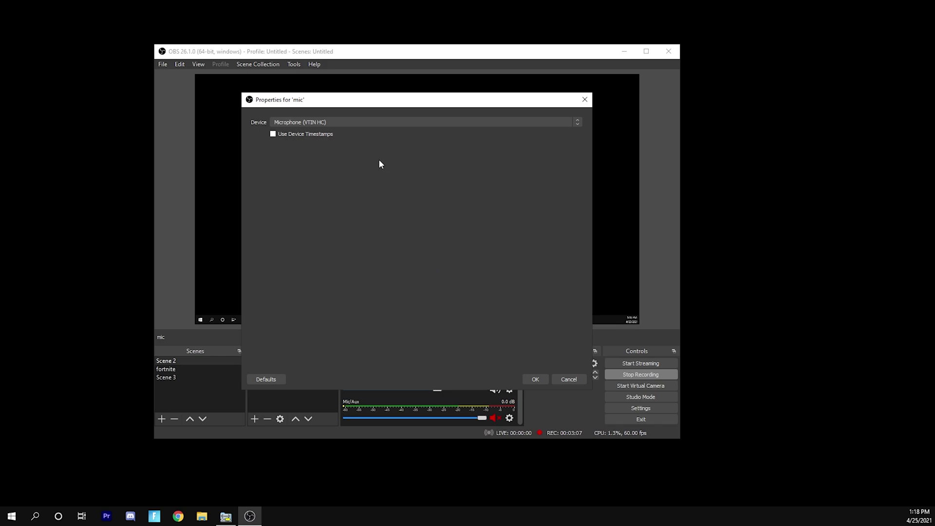
pyautogui.click(296, 123)
pyautogui.click(367, 204)
pyautogui.click(534, 380)
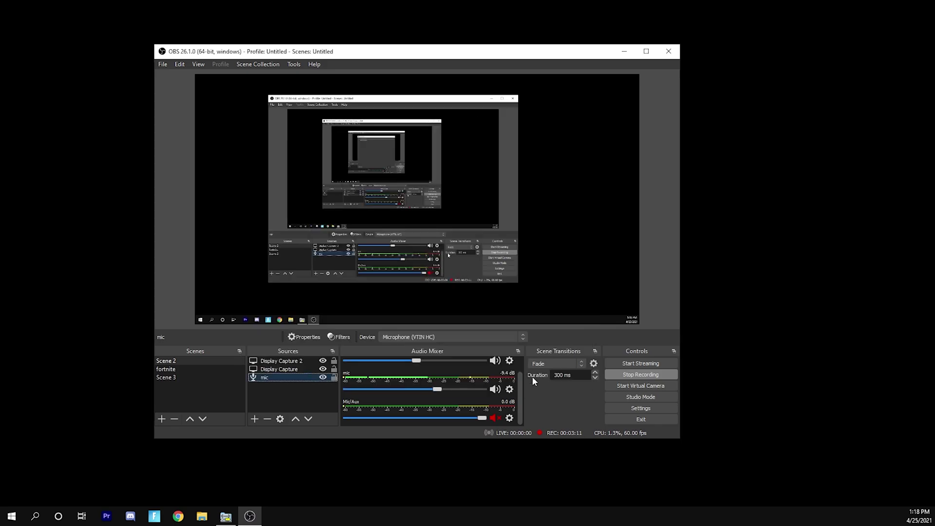
# Open the mic source's Filters window and browse the addable filter types without adding one
pyautogui.rightClick(286, 380)
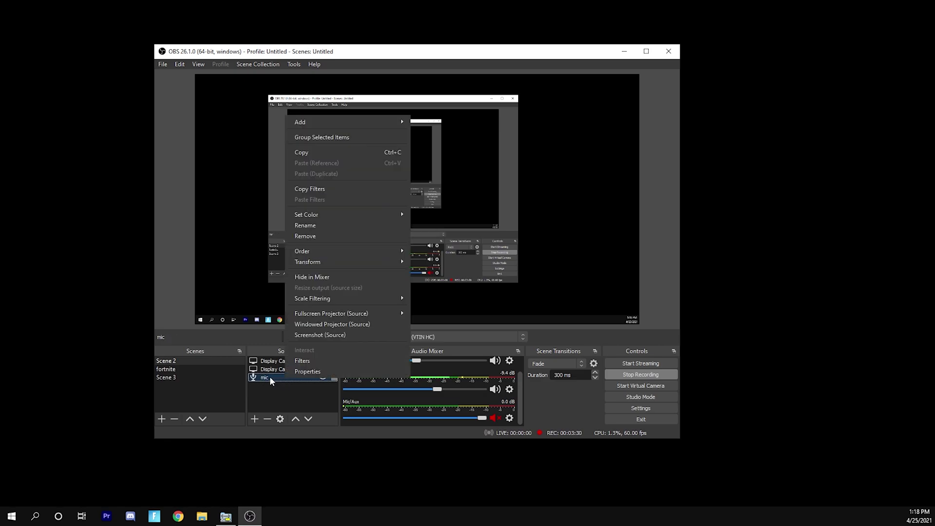
pyautogui.click(301, 361)
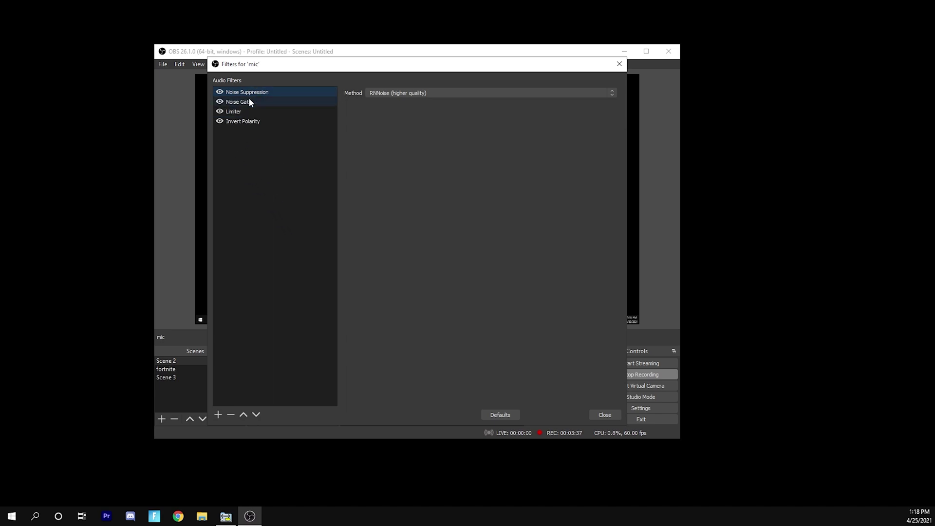
pyautogui.click(220, 414)
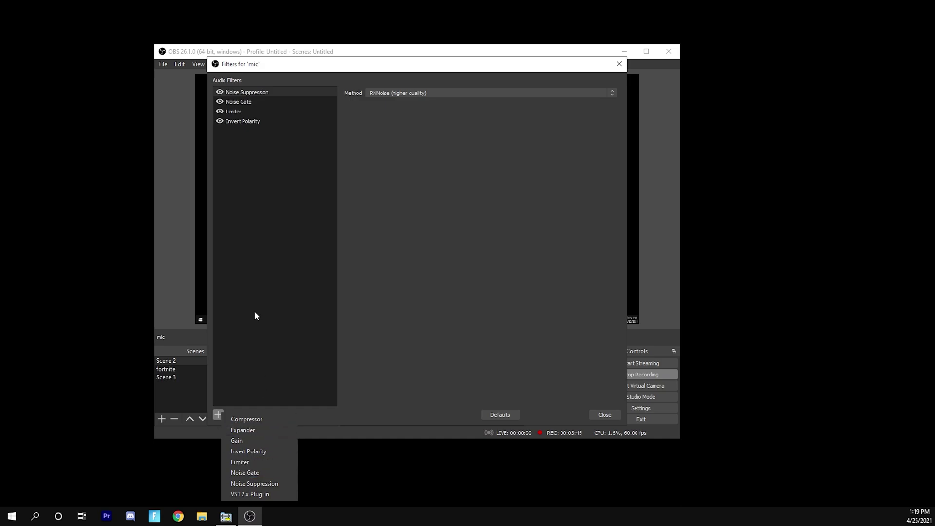
pyautogui.click(288, 302)
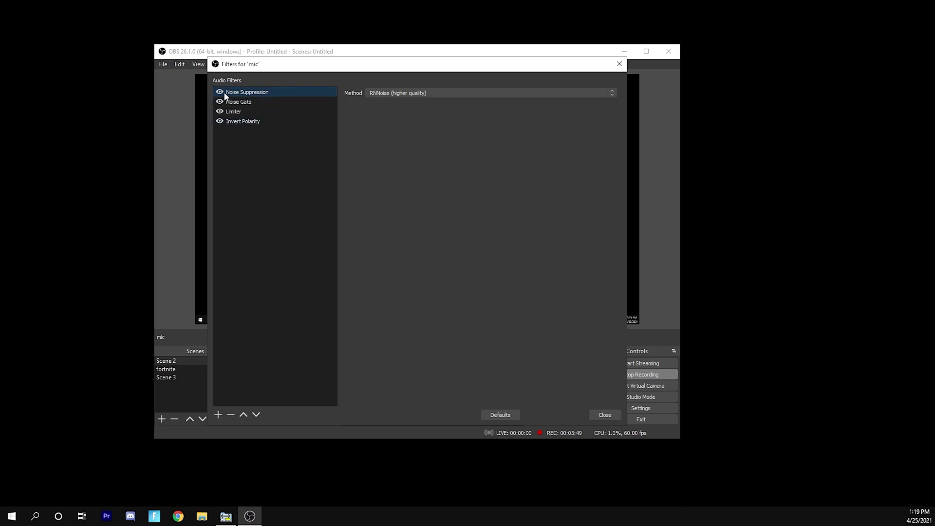
# Keep Noise Suppression's method set to RNNoise (higher quality)
pyautogui.click(218, 414)
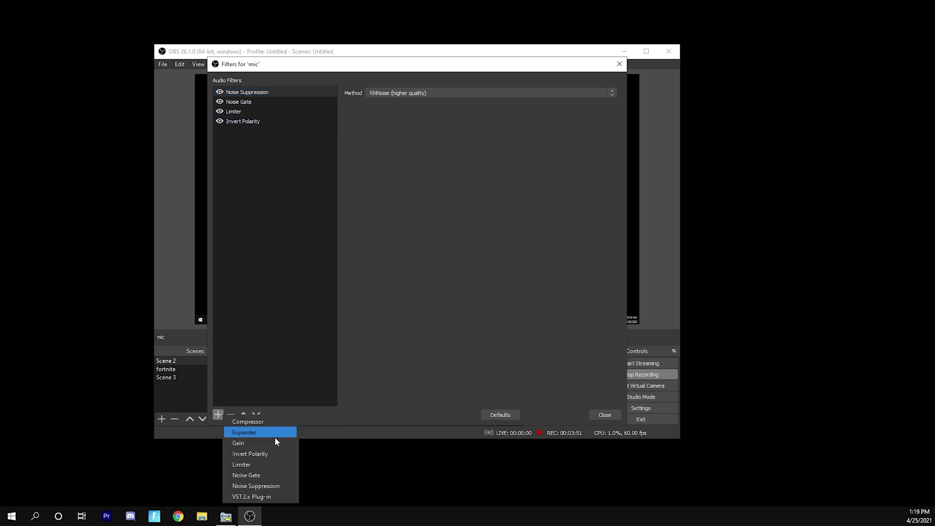
pyautogui.click(437, 92)
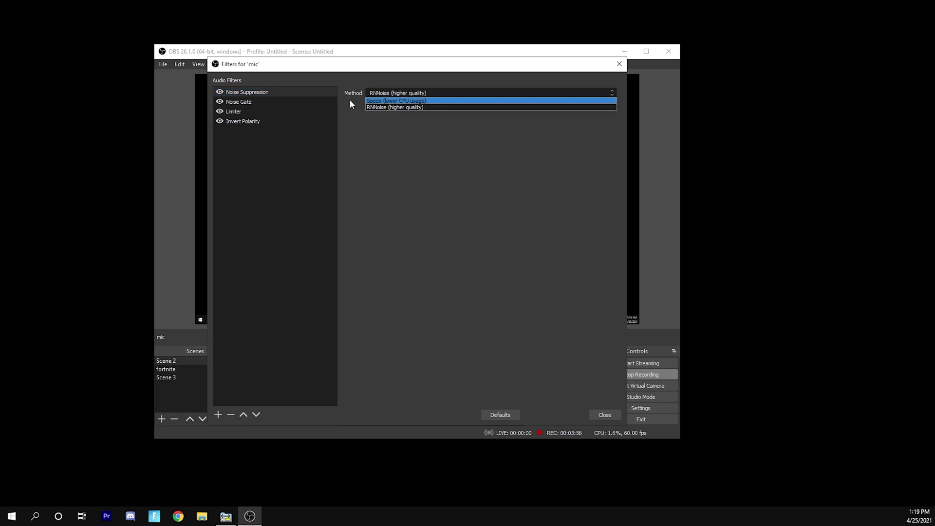
pyautogui.click(389, 107)
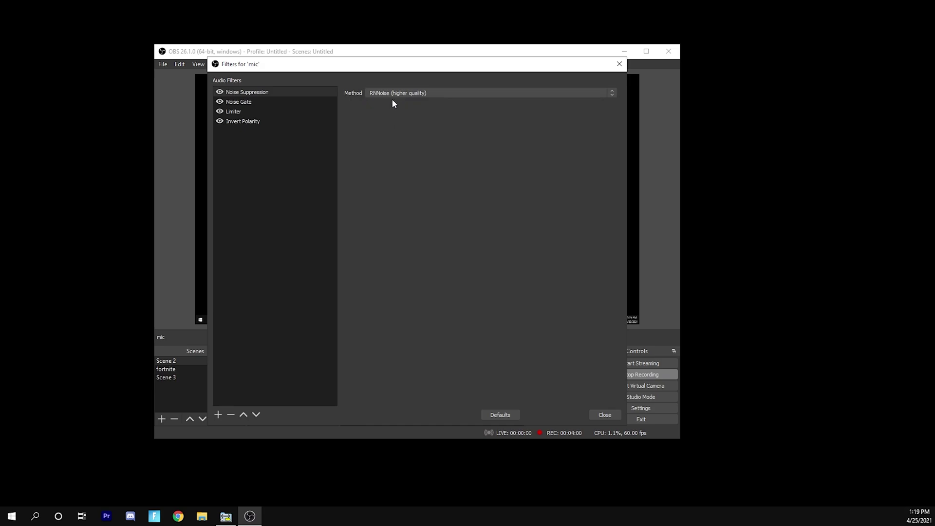
pyautogui.click(394, 95)
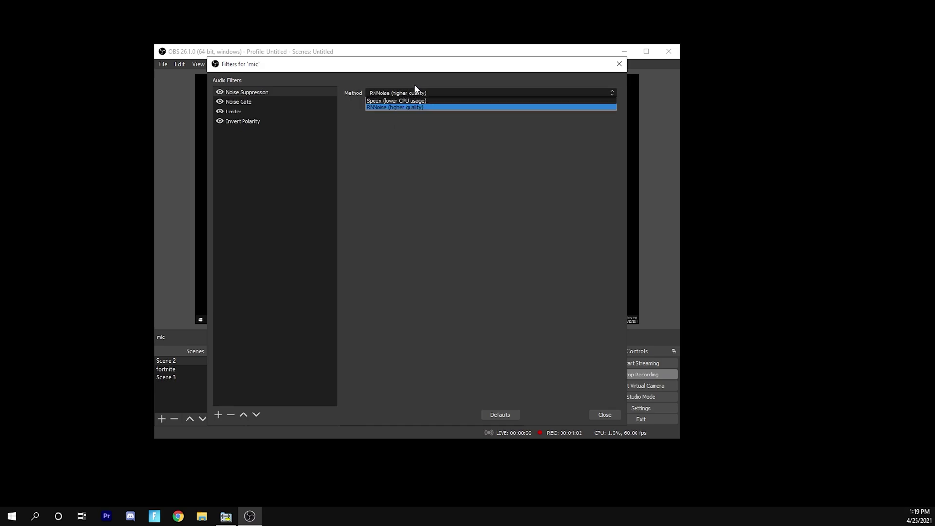
# Keep RNNoise, then review Noise Gate's -40 dB close and -34 dB open thresholds
pyautogui.click(475, 147)
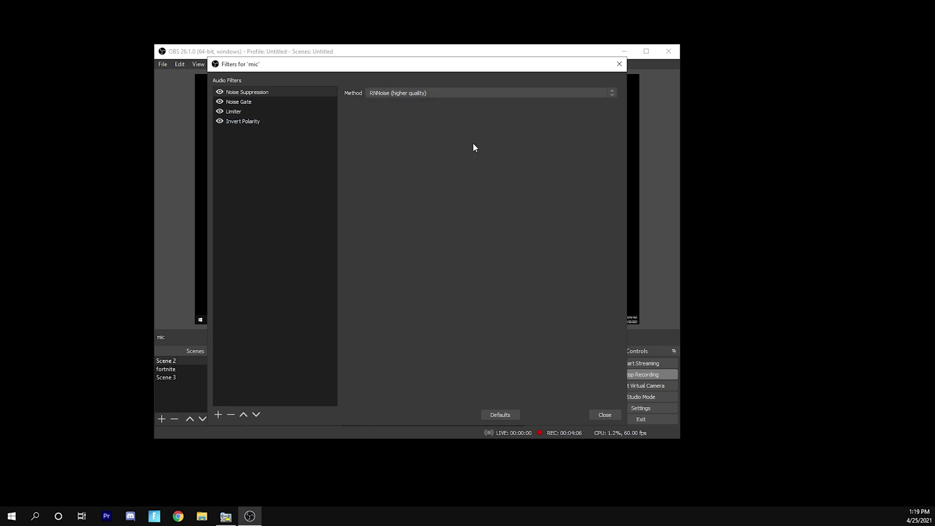
pyautogui.click(258, 104)
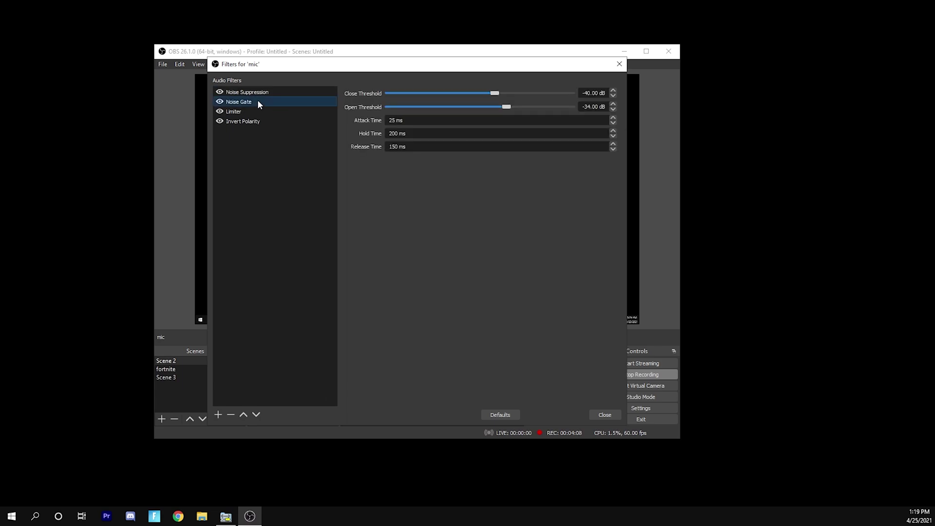
pyautogui.click(219, 415)
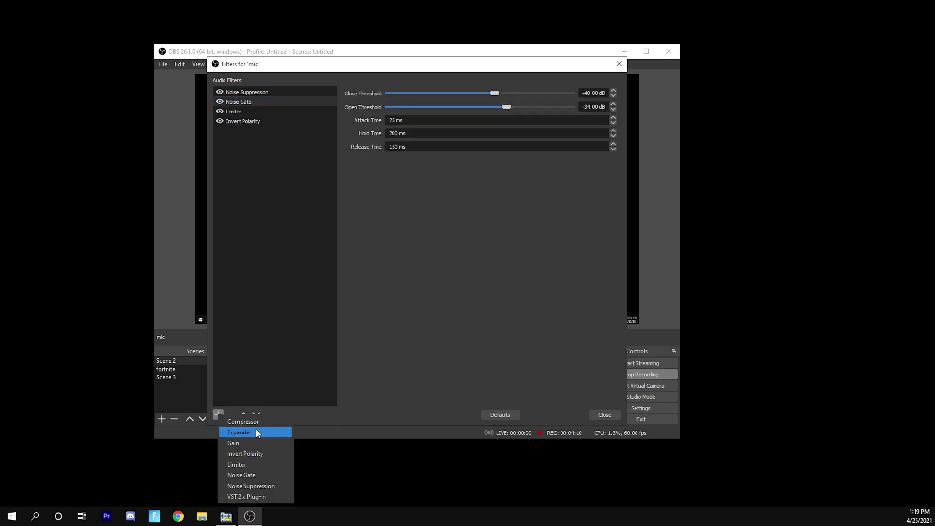
pyautogui.click(296, 210)
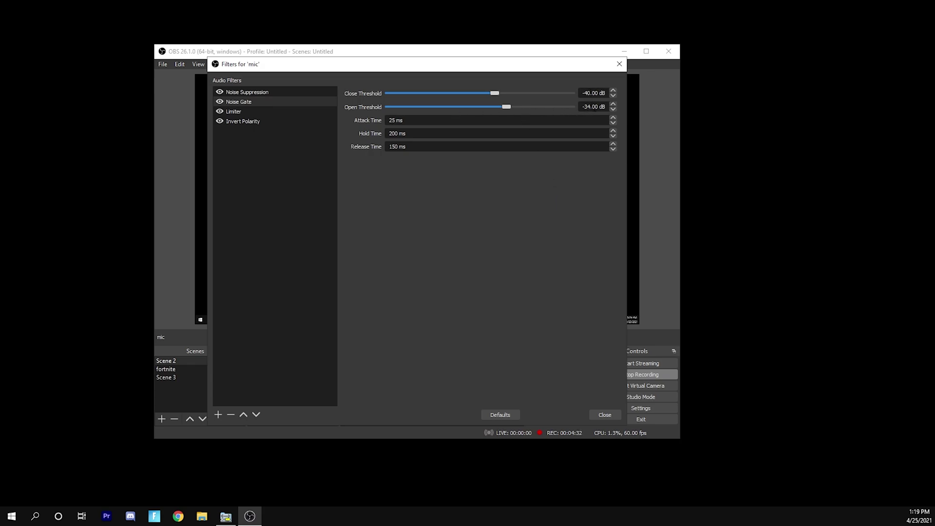
pyautogui.click(408, 121)
# Review the Limiter's -6 dB threshold and 60 ms release, then view Invert Polarity
pyautogui.click(254, 114)
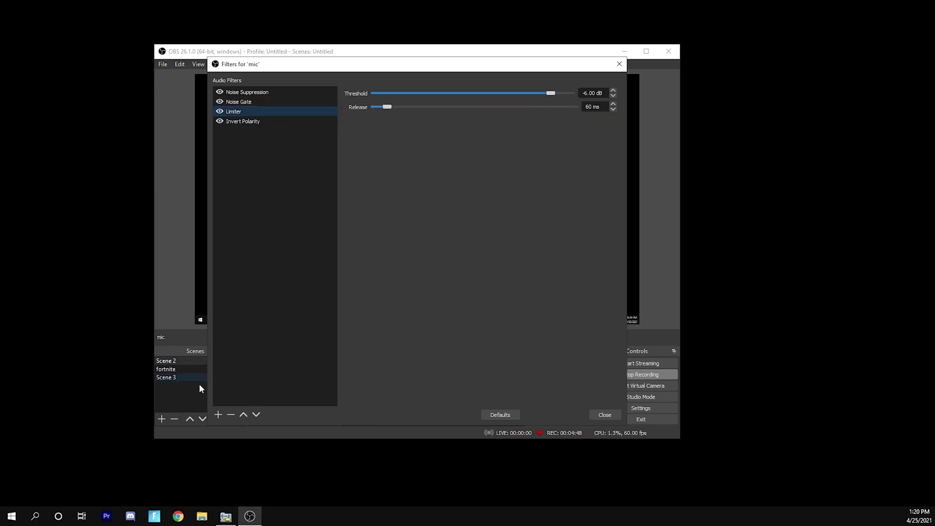
pyautogui.click(218, 413)
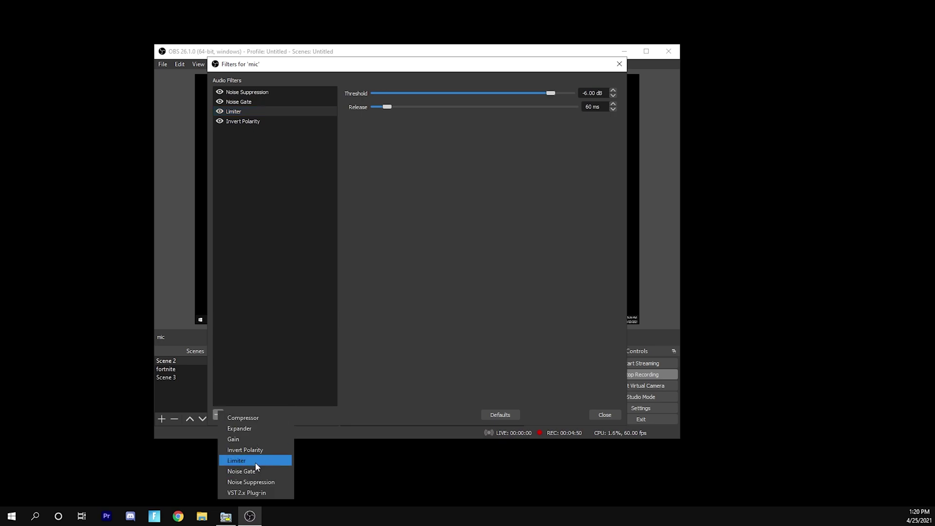
pyautogui.click(272, 294)
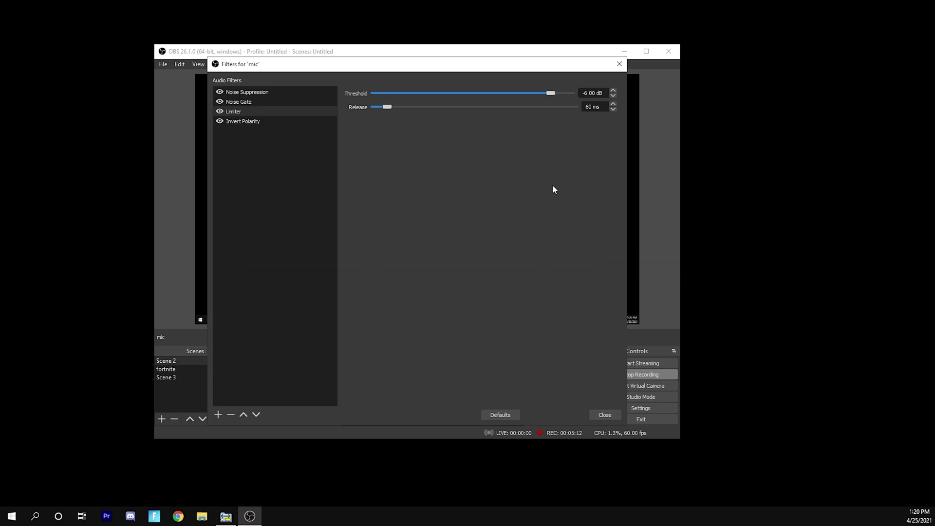
pyautogui.click(248, 121)
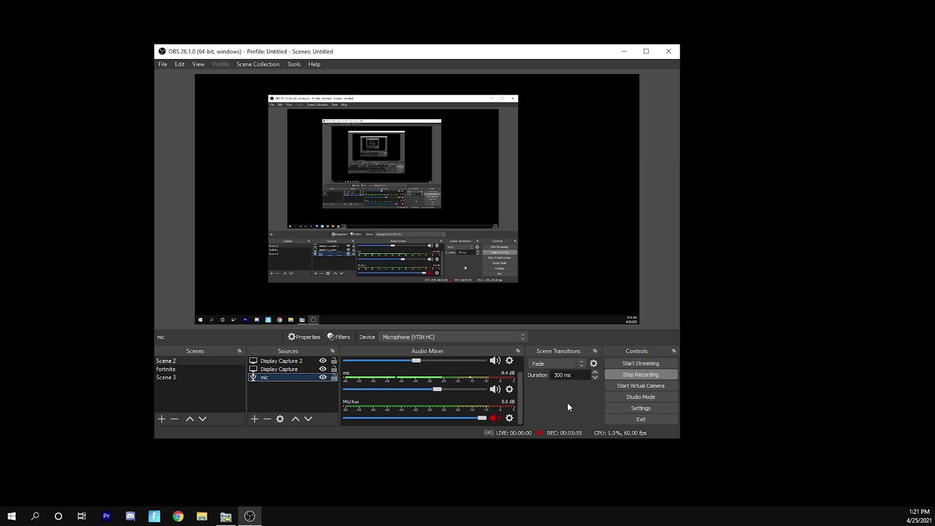
# Close the Filters for 'mic' window, returning to Scene 2 in the main window
pyautogui.moveTo(897, 261); pyautogui.dragTo(934, 243)
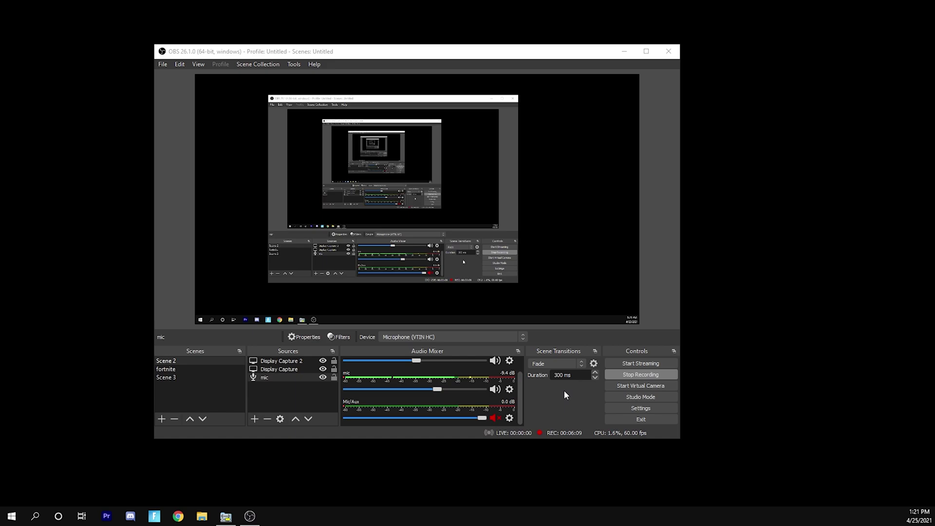